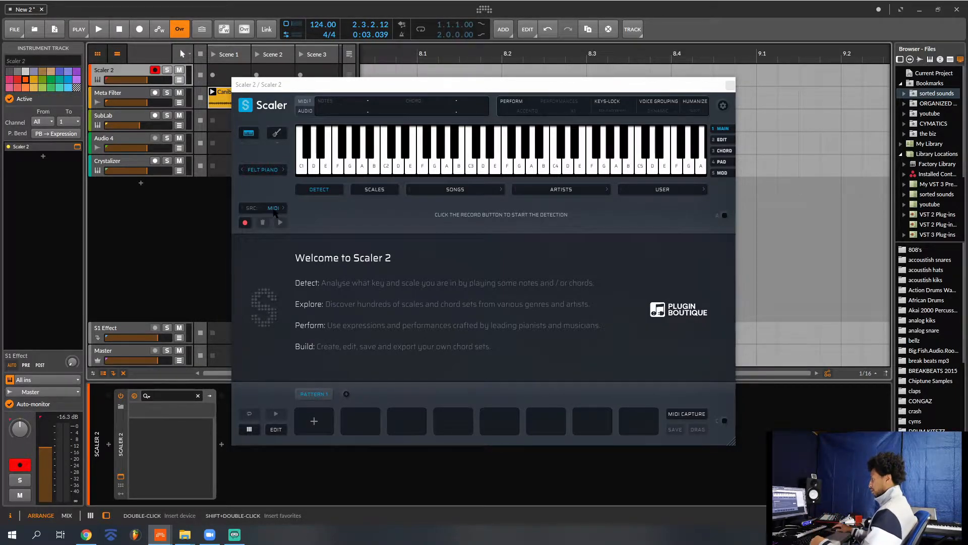
- Record played MIDI chords in Scaler 2 to detect their scale and audition the detected Bb min9 chord
{"action": "left_click", "coordinate": [245, 223]}
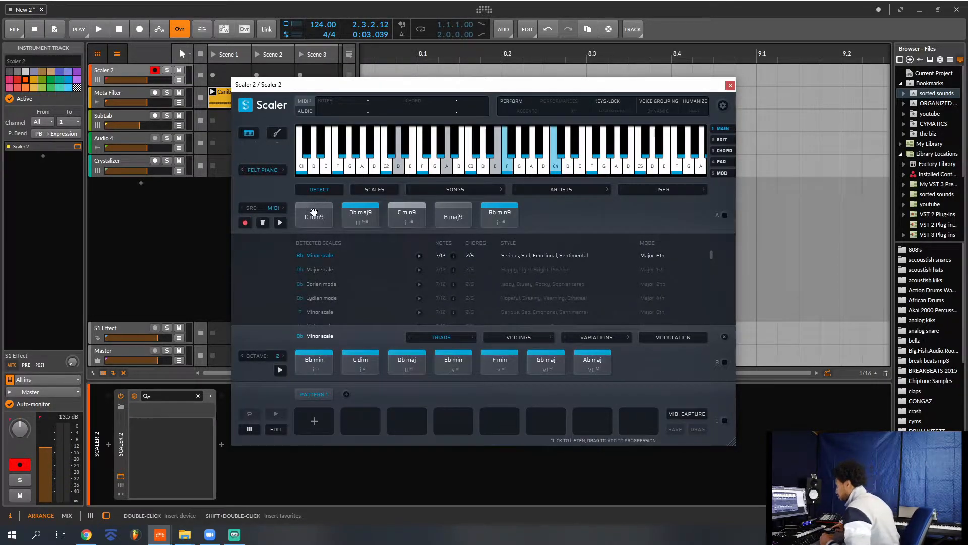
{"action": "left_click", "coordinate": [501, 216]}
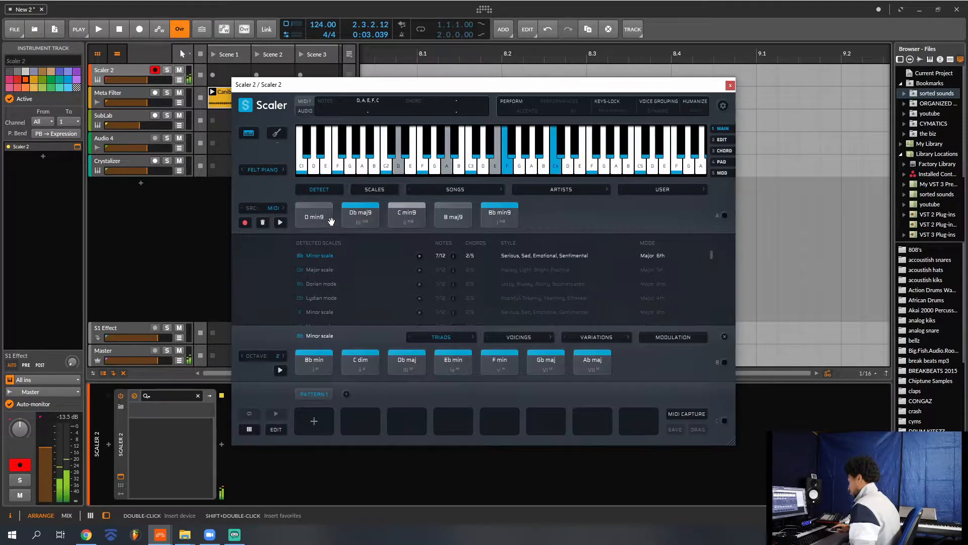
{"action": "left_click", "coordinate": [501, 214]}
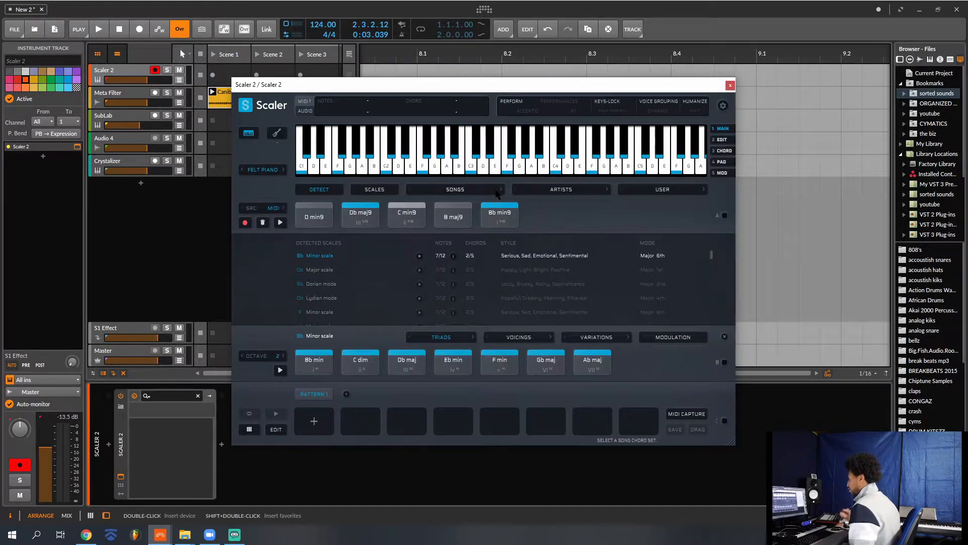
- Load the Bossa Nova 1 song chord set in Scaler 2 and audition its Bb min7 through Eb 6/Bb chords
{"action": "left_click", "coordinate": [497, 192]}
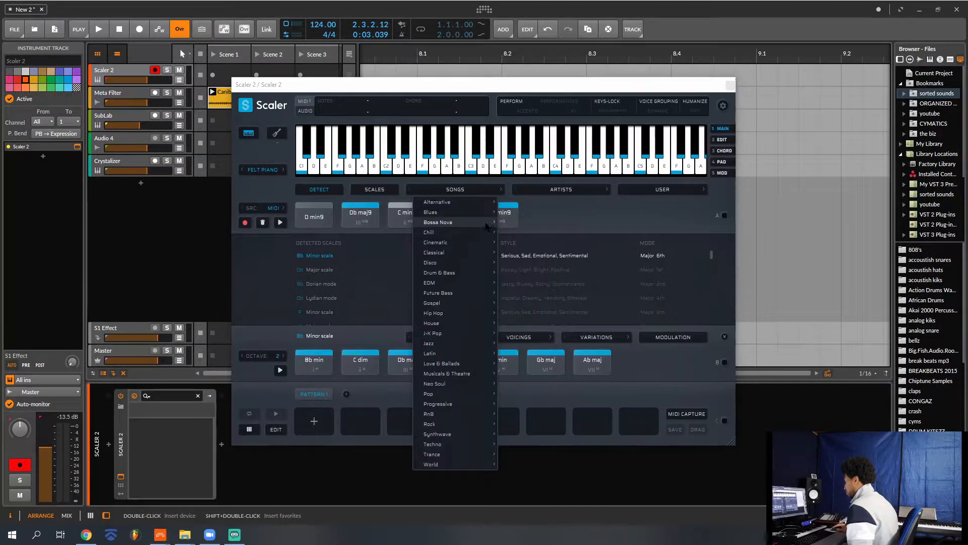
{"action": "mouse_move", "coordinate": [479, 226]}
{"action": "left_click", "coordinate": [525, 223]}
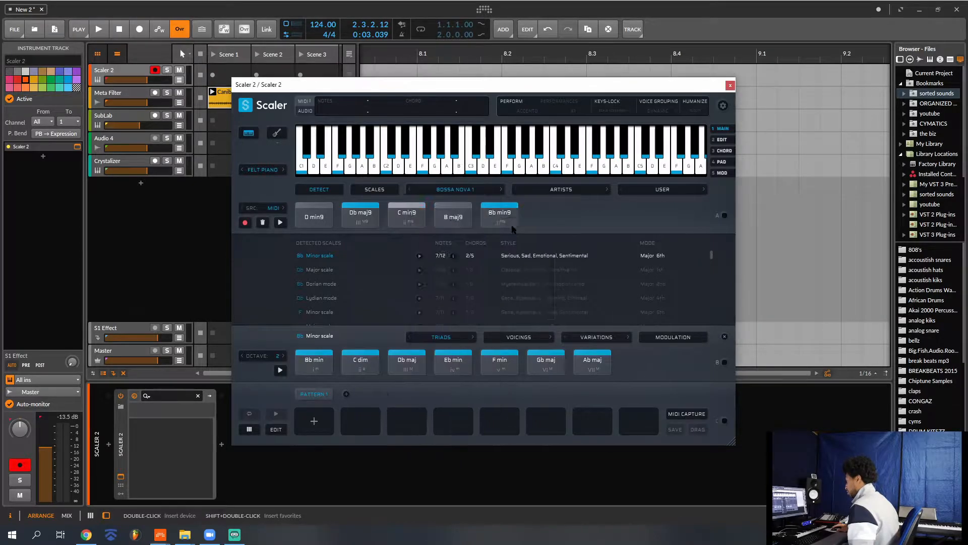
{"action": "left_click", "coordinate": [407, 215]}
{"action": "left_click", "coordinate": [456, 216]}
{"action": "left_click", "coordinate": [505, 221]}
{"action": "left_click", "coordinate": [544, 220]}
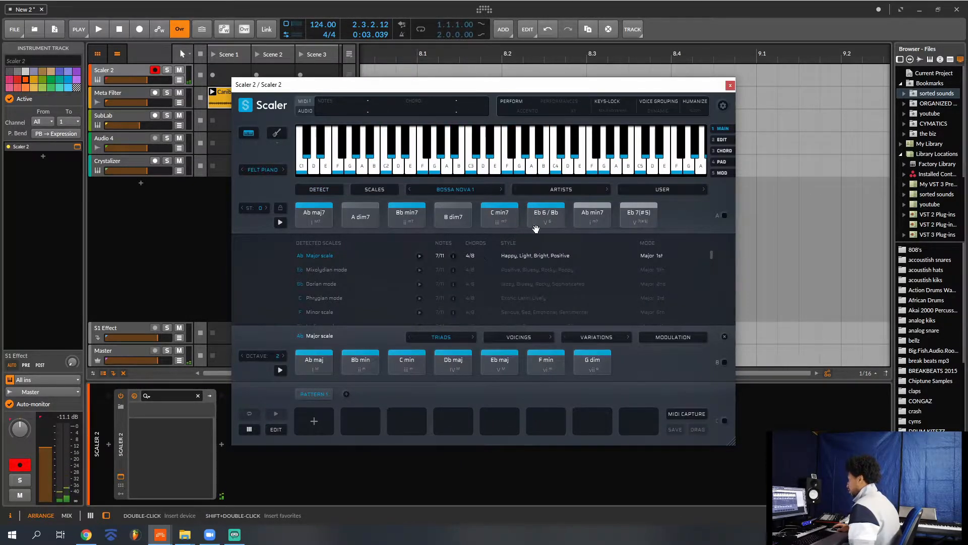
- Turn on Perform mode in Scaler 2 and audition the Bb min7, B dim7 and C min7 chords with the Accento performance
{"action": "left_click", "coordinate": [512, 102]}
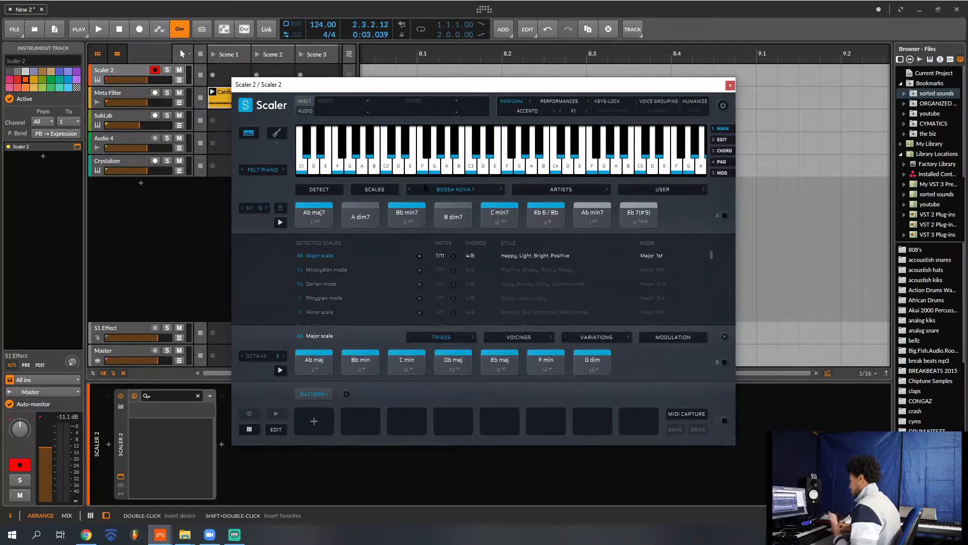
{"action": "left_click", "coordinate": [406, 208]}
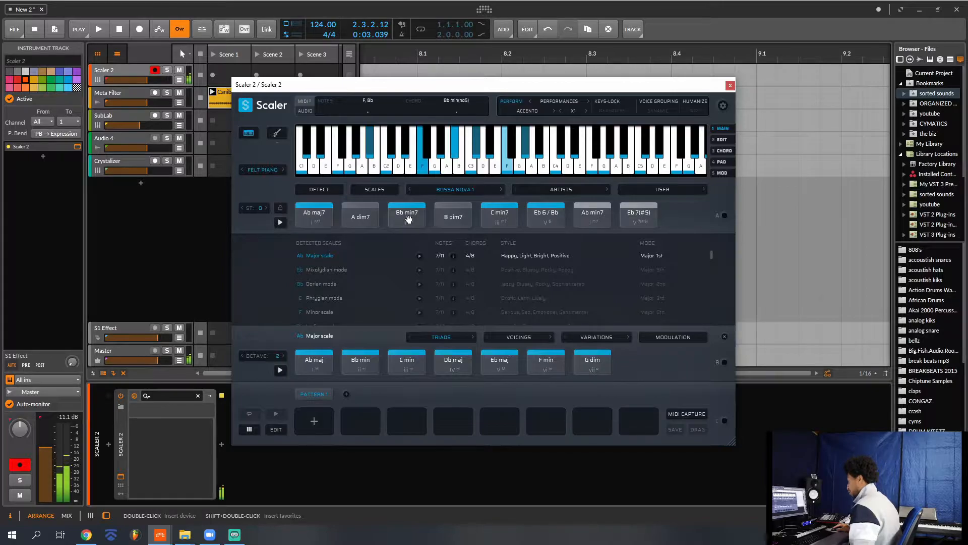
{"action": "left_click", "coordinate": [452, 217]}
{"action": "left_click", "coordinate": [497, 217]}
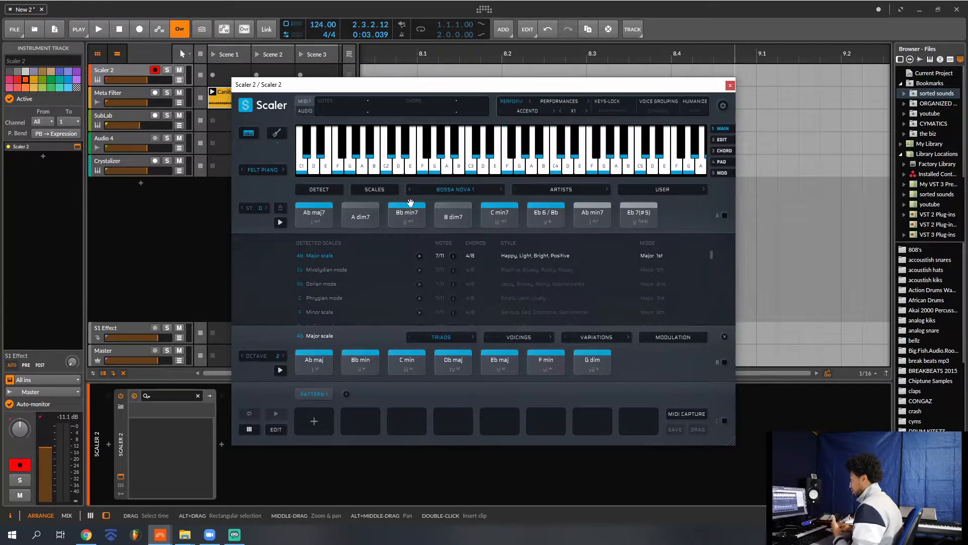
- Select the Meta Filter track and listen to its Canibuspass clip with the initial filter settings
{"action": "left_click", "coordinate": [132, 94]}
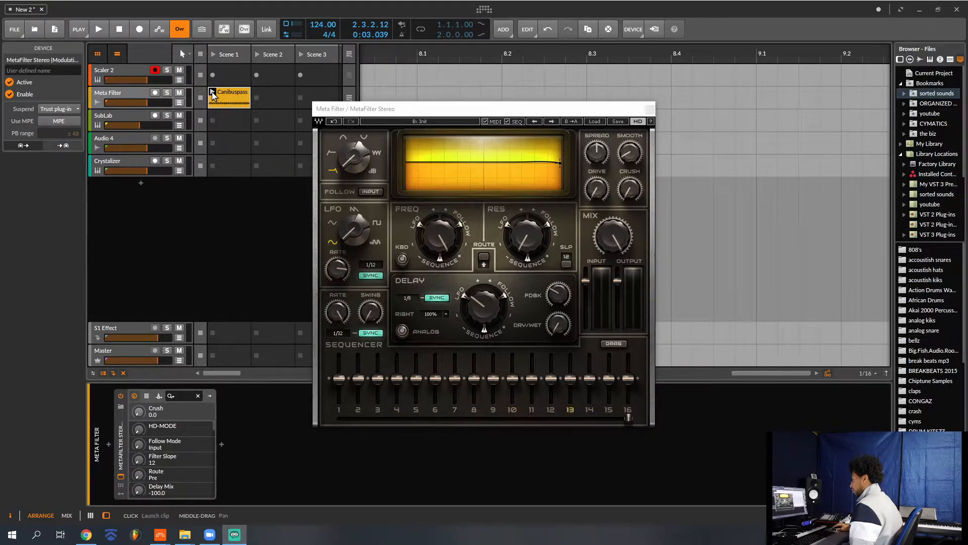
{"action": "key", "text": "space"}
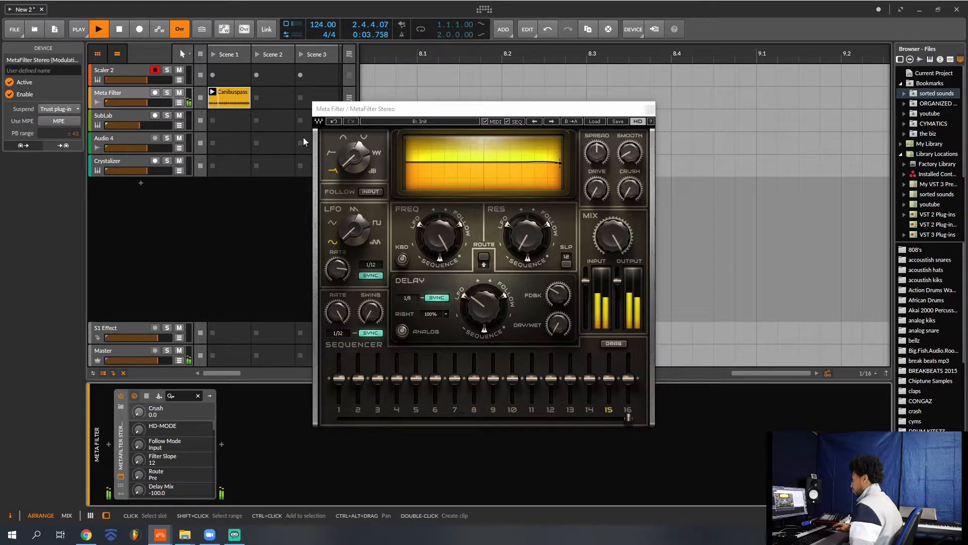
{"action": "key", "text": "space"}
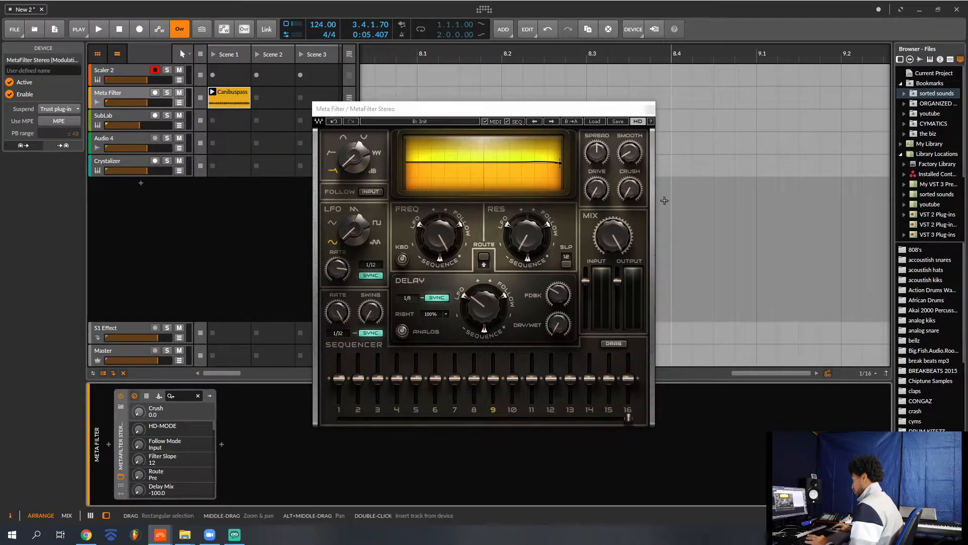
- Play the clip while raising MetaFilter's Crush and setting its Drive to about 8.0
{"action": "key", "text": "space"}
{"action": "left_click_drag", "start_coordinate": [630, 195], "coordinate": [630, 142]}
{"action": "mouse_move", "coordinate": [596, 189]}
{"action": "left_mouse_down"}
{"action": "mouse_move", "coordinate": [597, 160]}
{"action": "mouse_move", "coordinate": [596, 178]}
{"action": "left_mouse_up"}
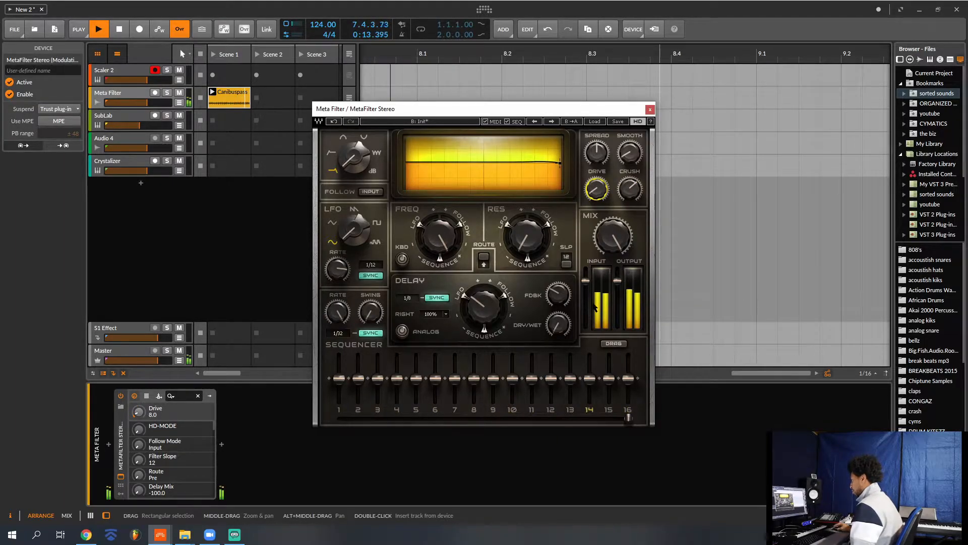
- Audition successive MetaFilter presets over the playing clip up to SeqFilter, stop playback and close the plug-in window
{"action": "left_click", "coordinate": [551, 121]}
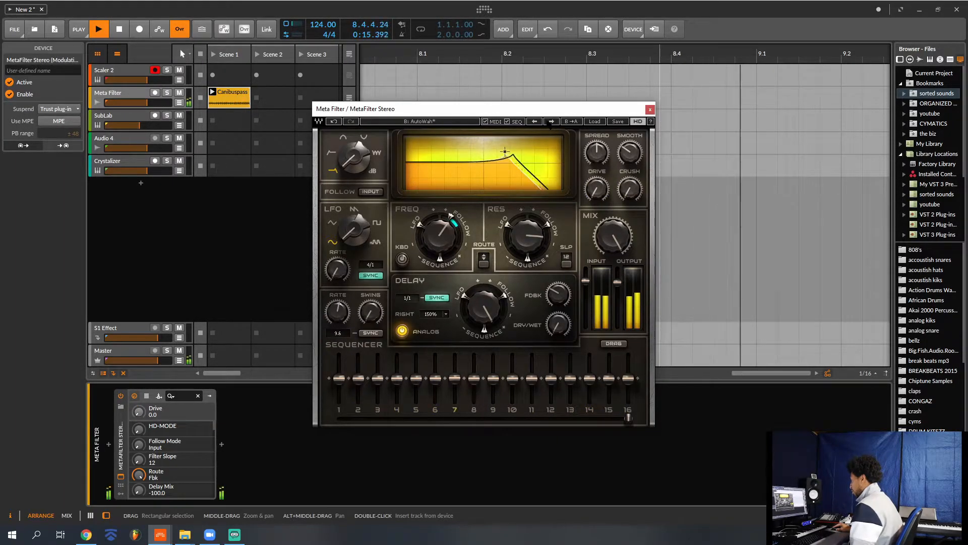
{"action": "left_click", "coordinate": [551, 122]}
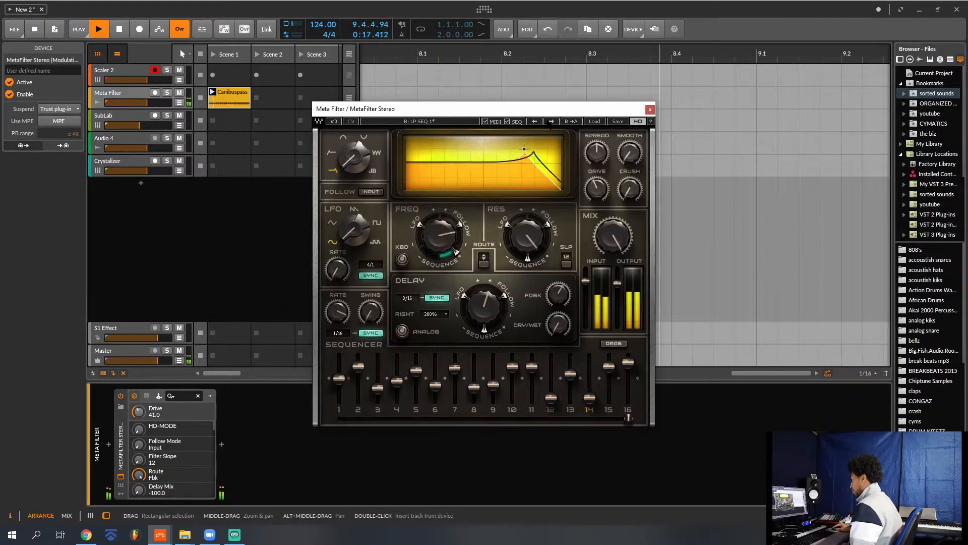
{"action": "left_click", "coordinate": [551, 122]}
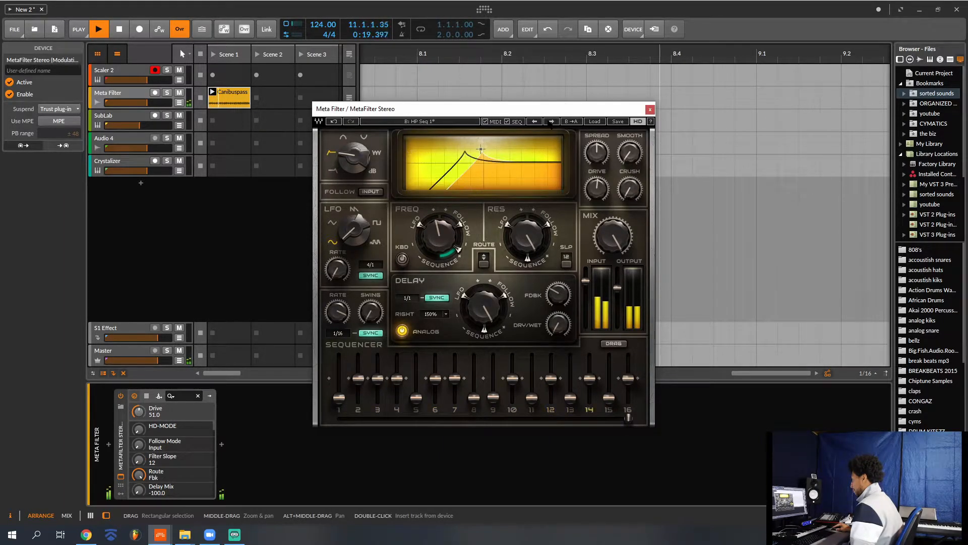
{"action": "left_click", "coordinate": [551, 122]}
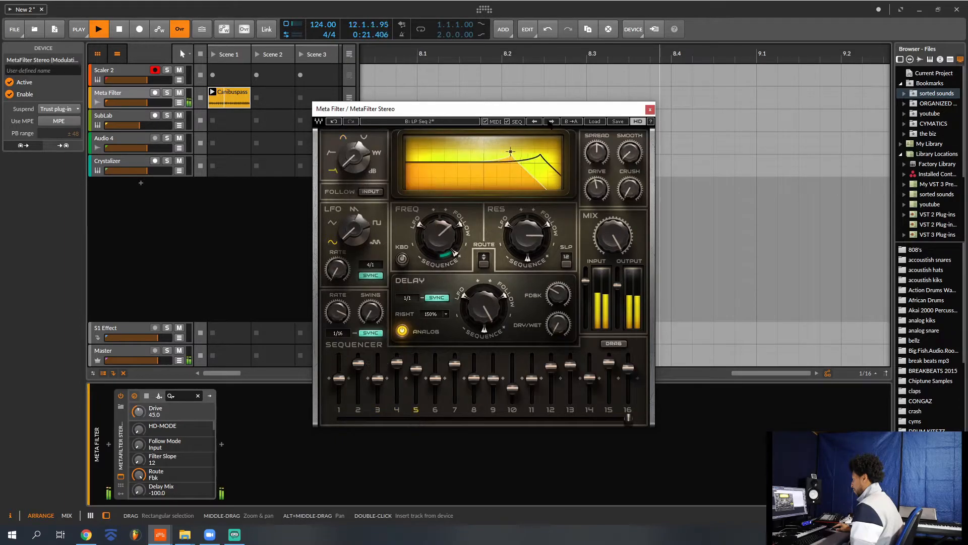
{"action": "left_click", "coordinate": [551, 122]}
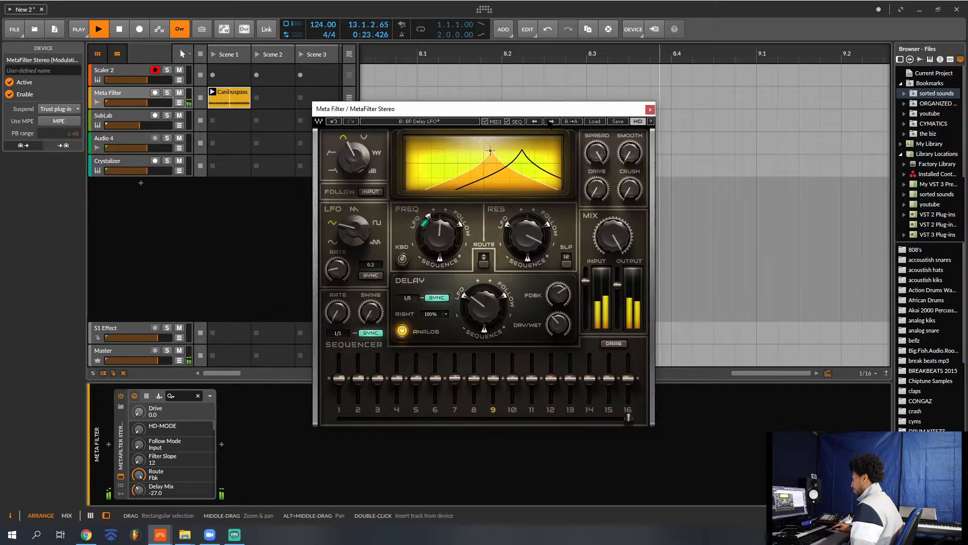
{"action": "left_click", "coordinate": [551, 122]}
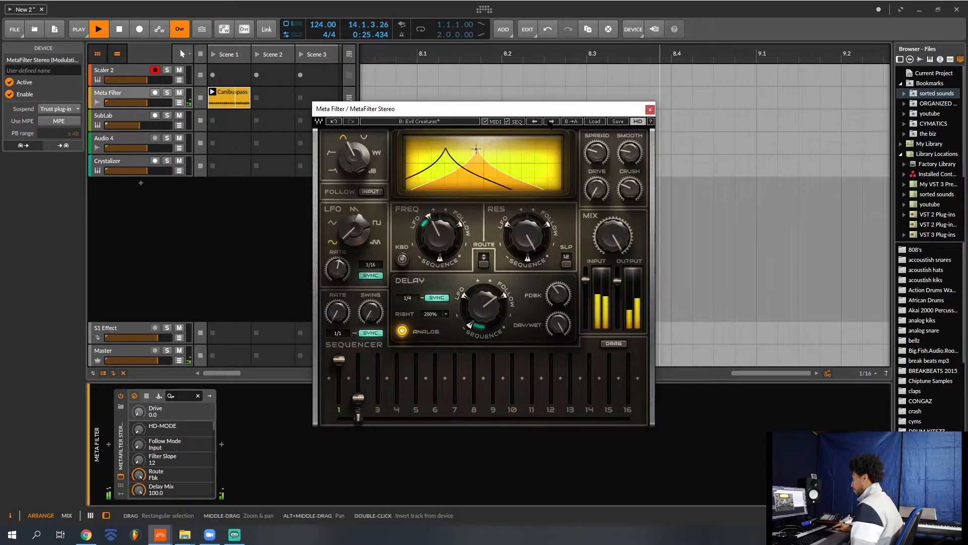
{"action": "left_click", "coordinate": [551, 121]}
{"action": "left_click", "coordinate": [551, 122]}
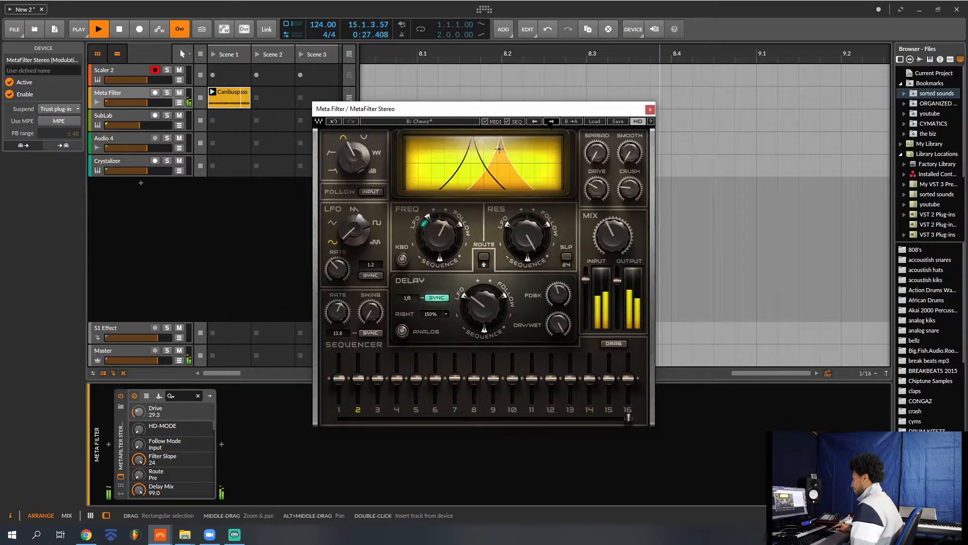
{"action": "left_click", "coordinate": [551, 121]}
{"action": "left_click", "coordinate": [551, 122]}
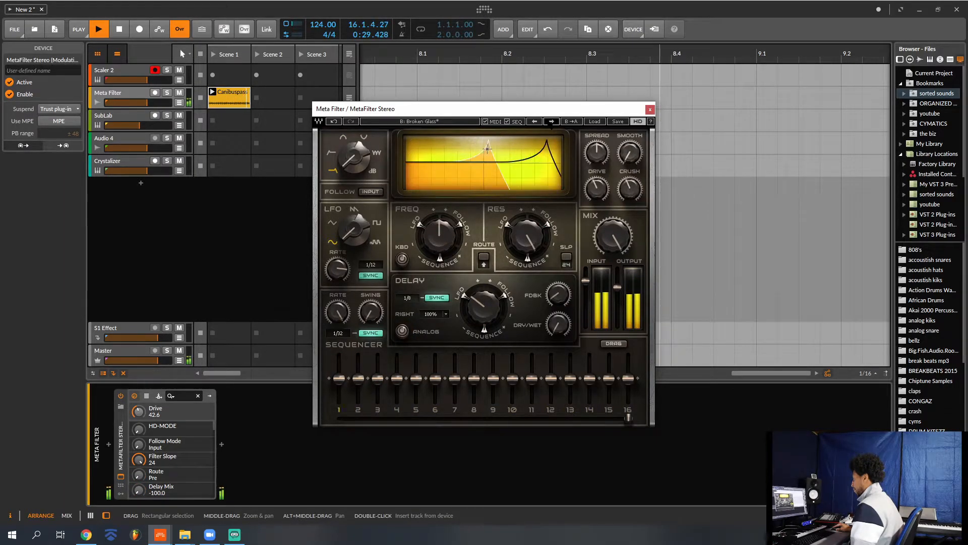
{"action": "left_click", "coordinate": [552, 122]}
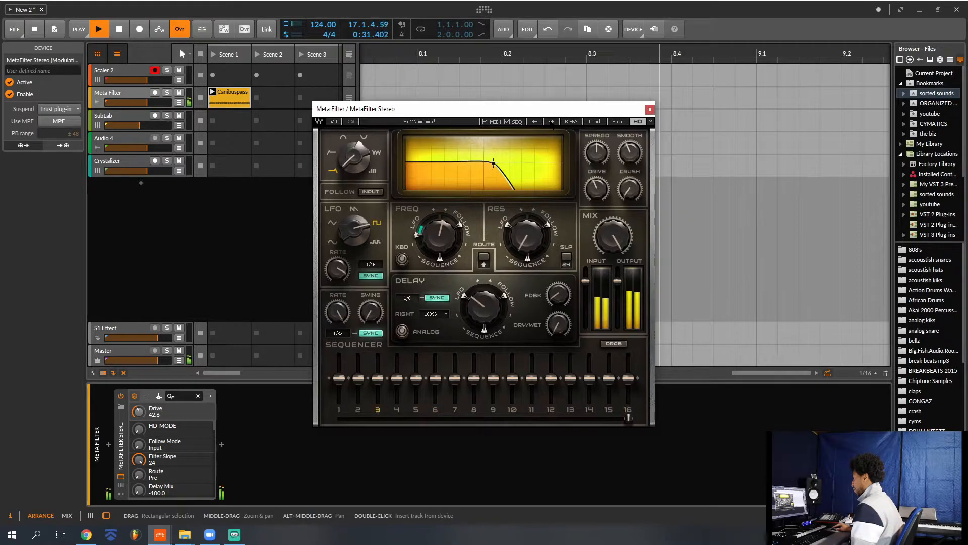
{"action": "left_click", "coordinate": [551, 121]}
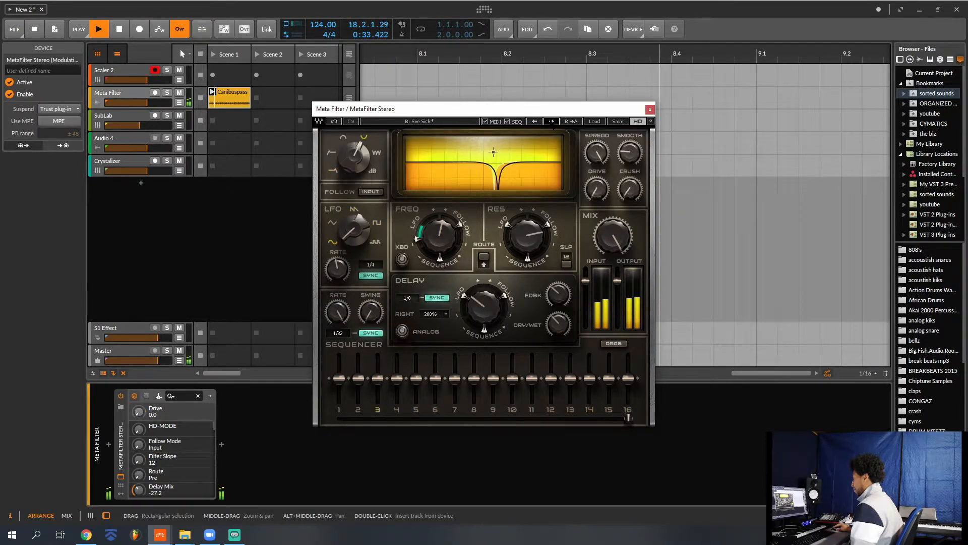
{"action": "left_click", "coordinate": [551, 121]}
{"action": "left_click", "coordinate": [551, 121]}
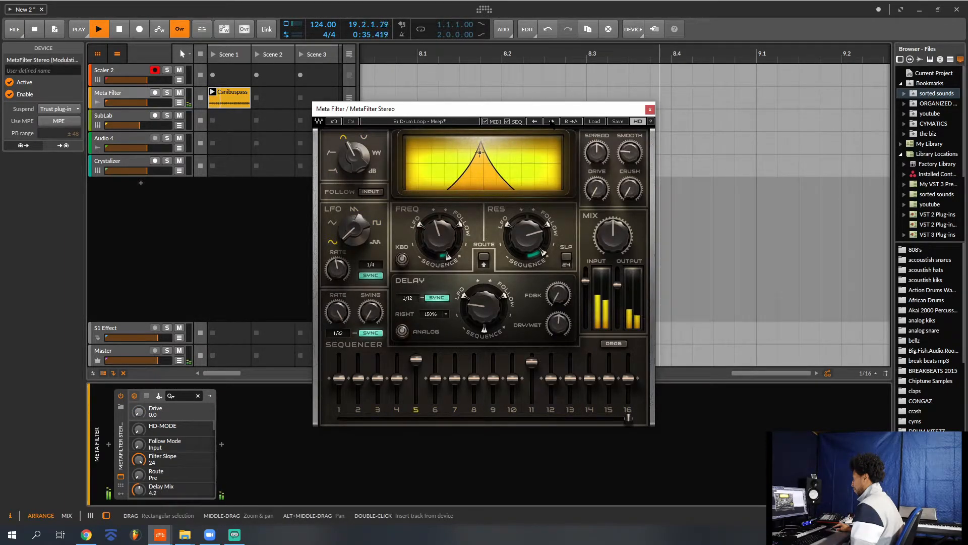
{"action": "left_click", "coordinate": [552, 122]}
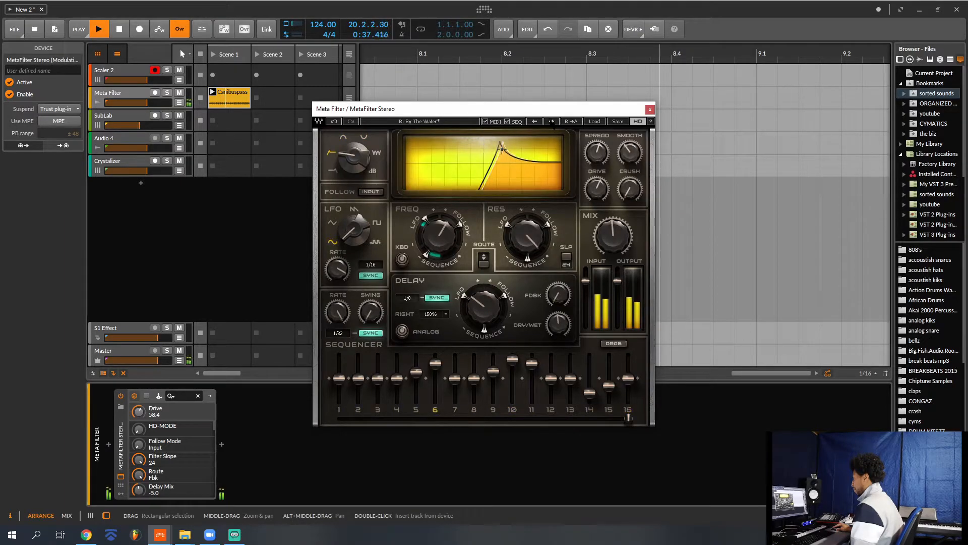
{"action": "left_click", "coordinate": [551, 122]}
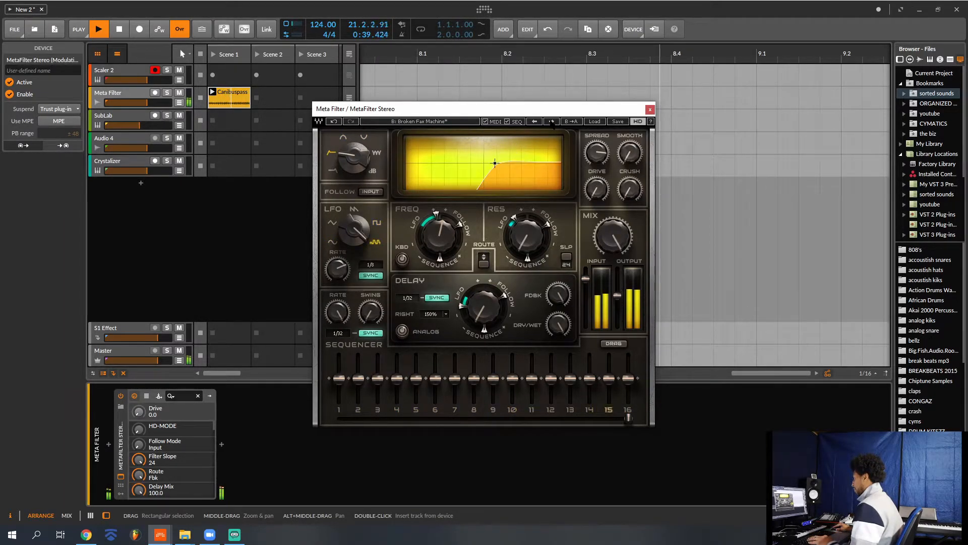
{"action": "left_click", "coordinate": [551, 121]}
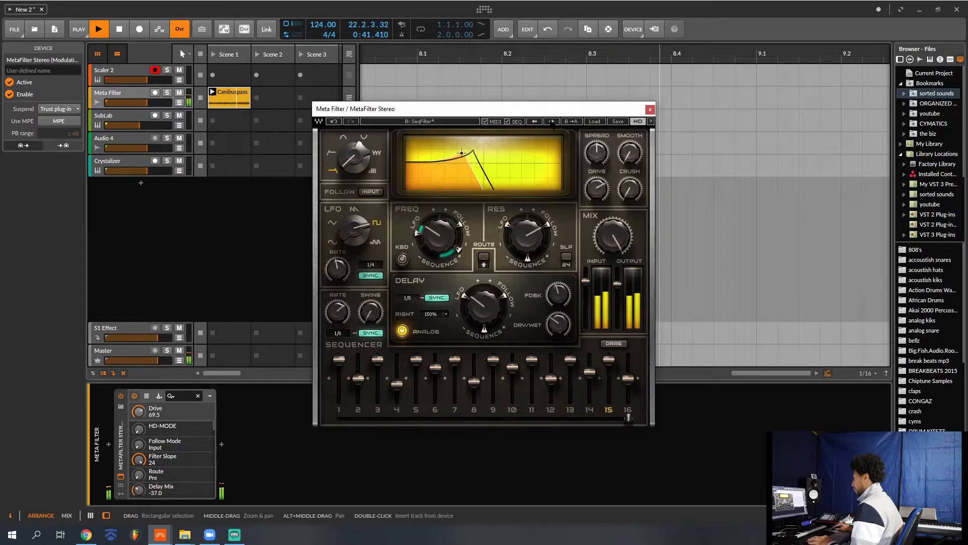
{"action": "key", "text": "space"}
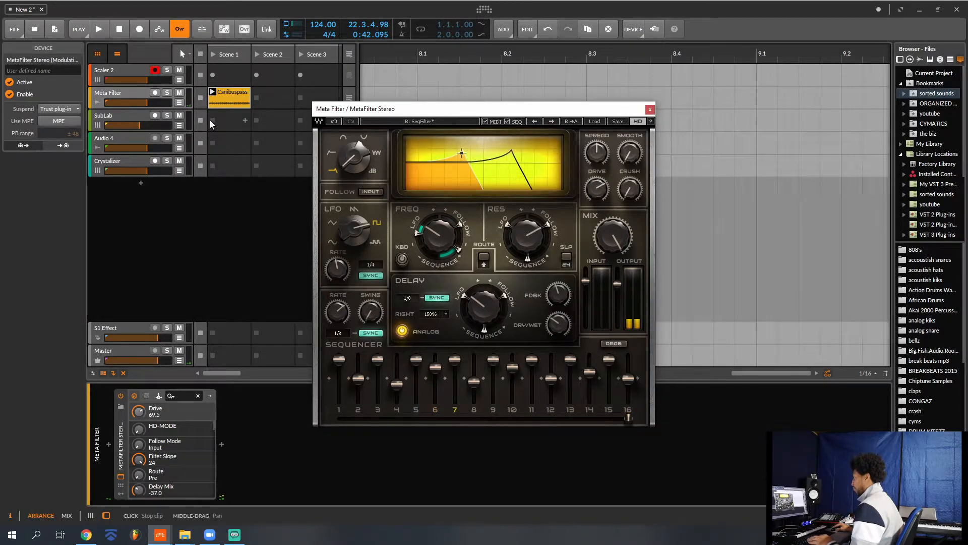
{"action": "left_click", "coordinate": [650, 109]}
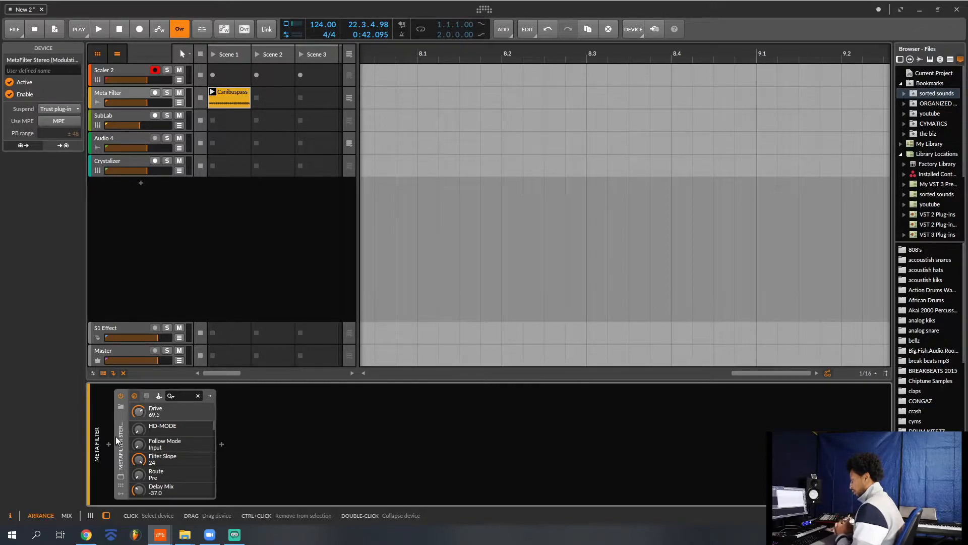
- Open the SubLab instrument on the SubLab track and load the 808 Nascar preset
{"action": "key", "text": "Down"}
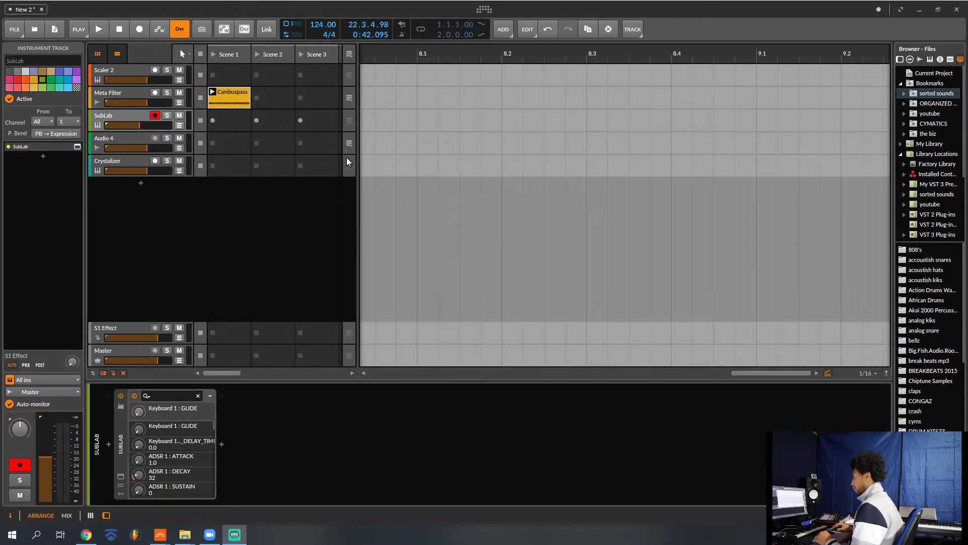
{"action": "left_click", "coordinate": [120, 476]}
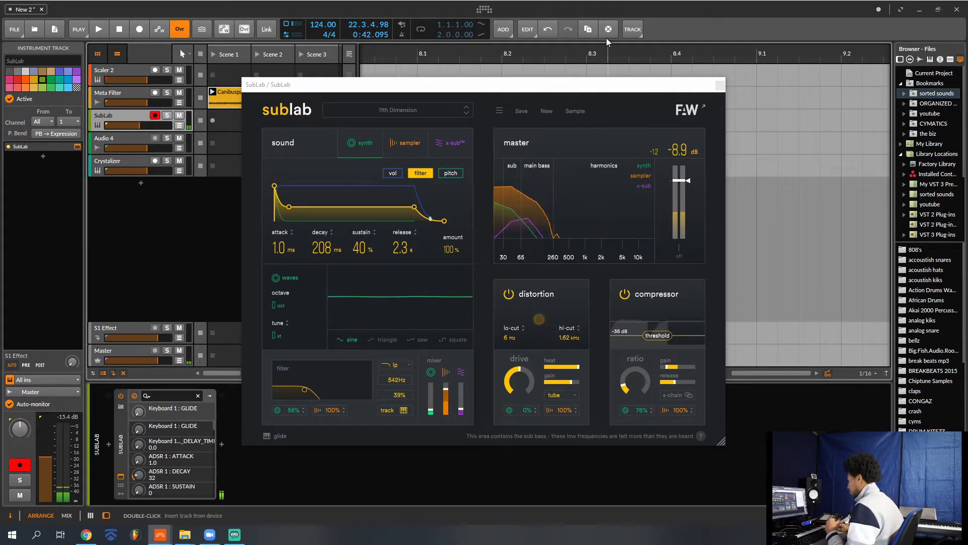
{"action": "left_click", "coordinate": [467, 114]}
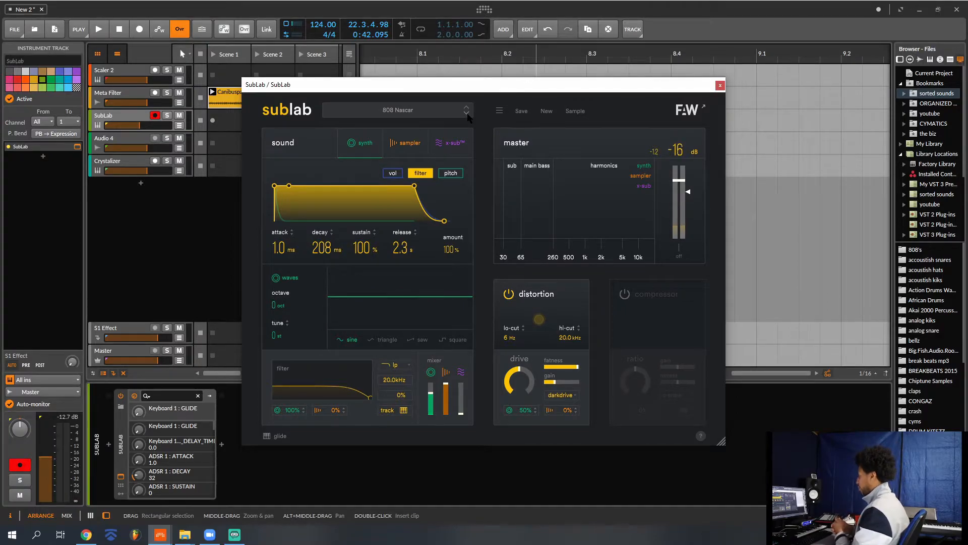
- Record a sample of the 808 Nascar bass note and place it as a new sampler track below Crystalizer
{"action": "left_click", "coordinate": [575, 112]}
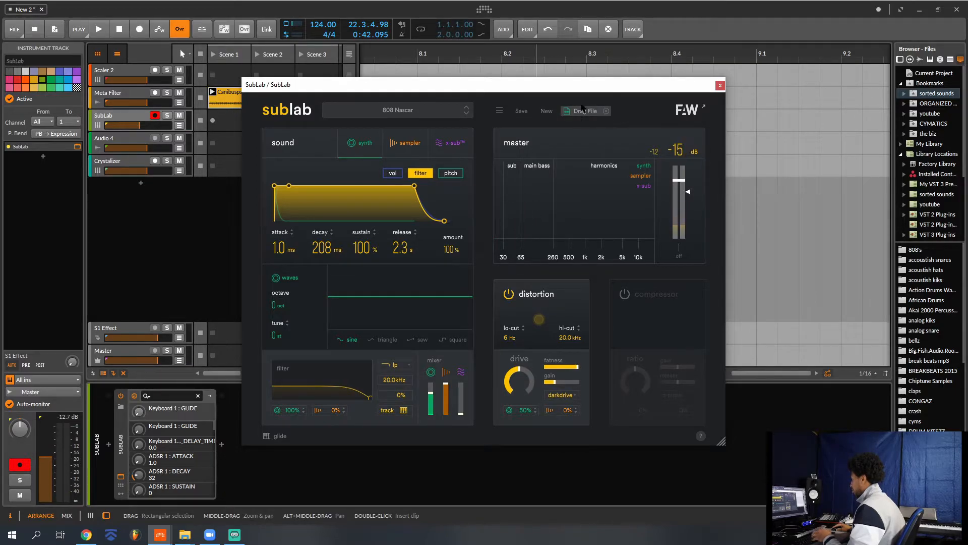
{"action": "mouse_move", "coordinate": [579, 92]}
{"action": "left_mouse_down"}
{"action": "mouse_move", "coordinate": [633, 127]}
{"action": "mouse_move", "coordinate": [688, 126]}
{"action": "mouse_move", "coordinate": [502, 91]}
{"action": "mouse_move", "coordinate": [340, 184]}
{"action": "mouse_move", "coordinate": [119, 181]}
{"action": "left_mouse_up"}
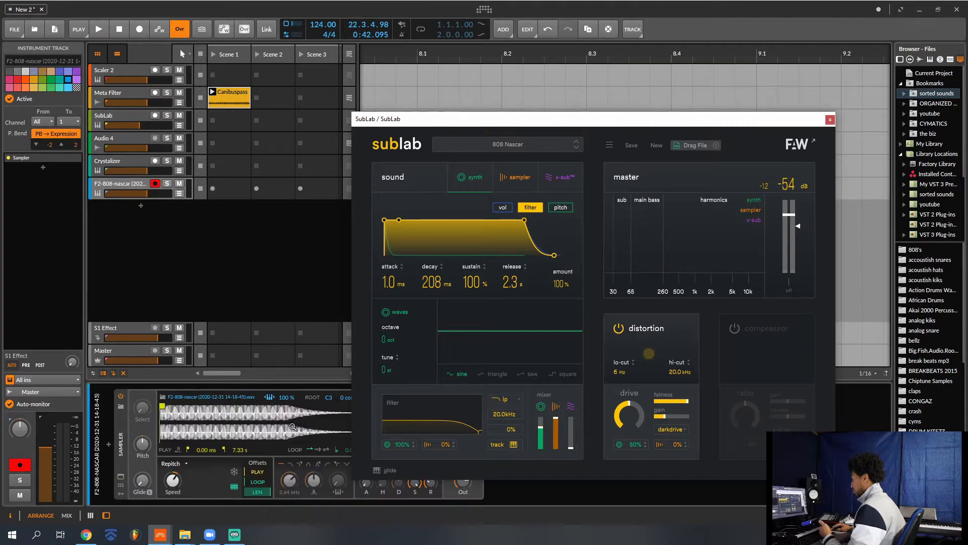
{"action": "left_click", "coordinate": [238, 424]}
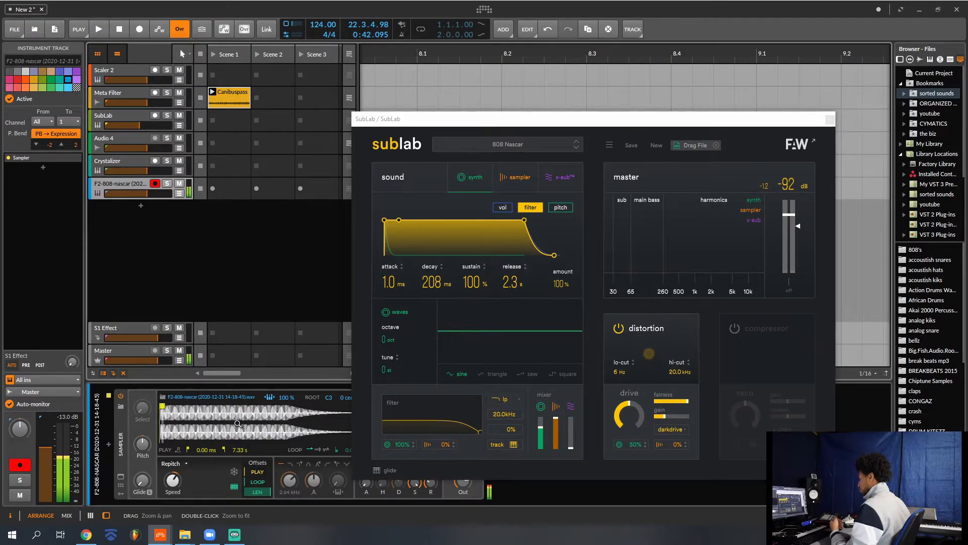
- Select the Crystalizer track and enable its Crystallizer effect with the plug-in window showing
{"action": "left_click", "coordinate": [132, 162]}
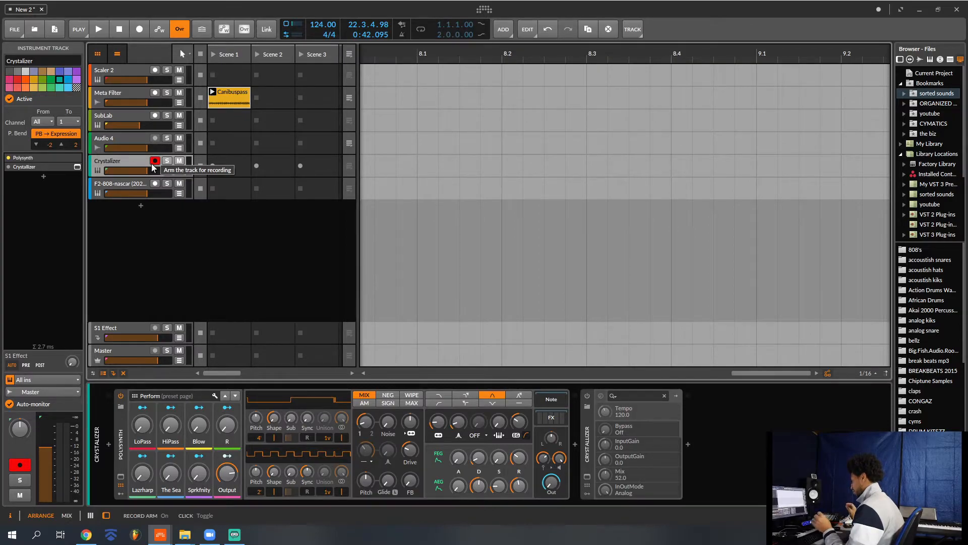
{"action": "left_click", "coordinate": [590, 395]}
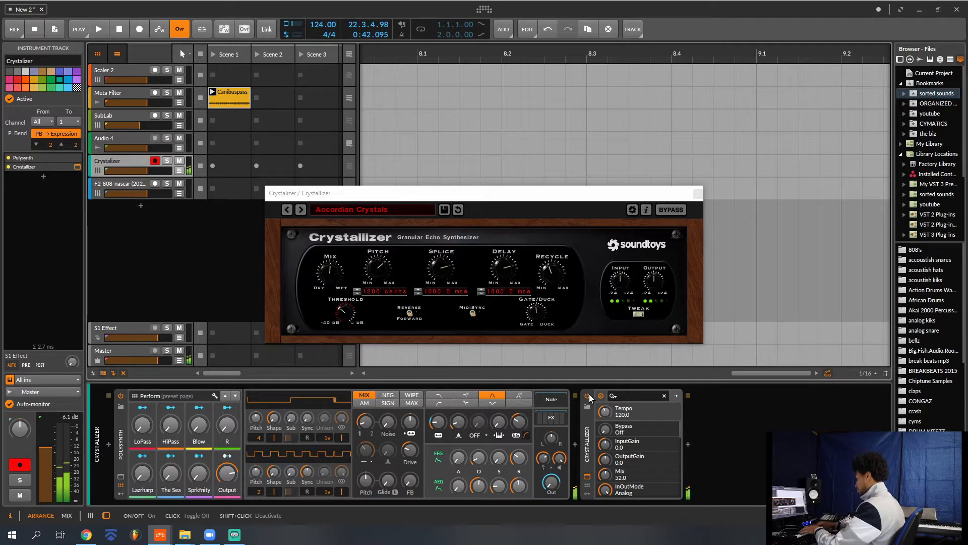
- Select the Master track and open its Turnado plug-in window
{"action": "left_click", "coordinate": [127, 350]}
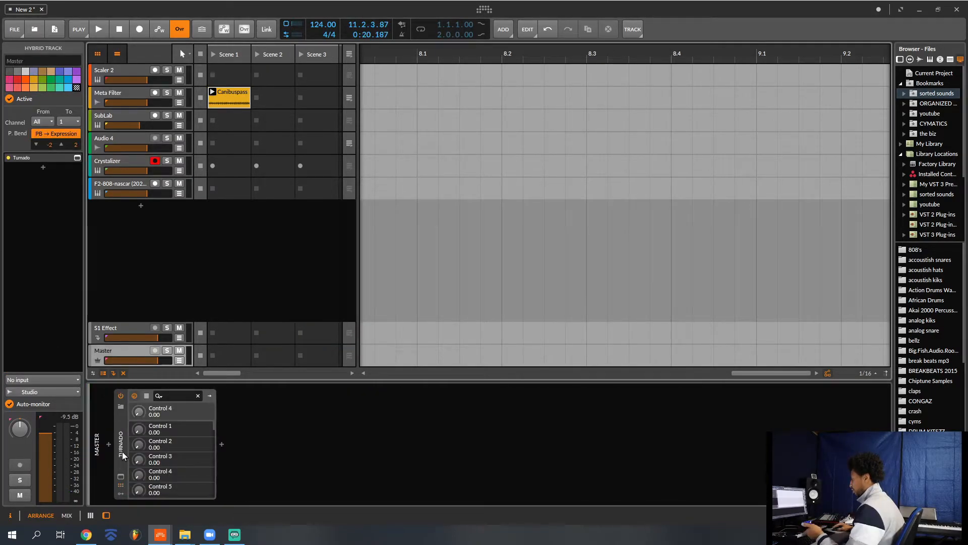
{"action": "left_click", "coordinate": [120, 477]}
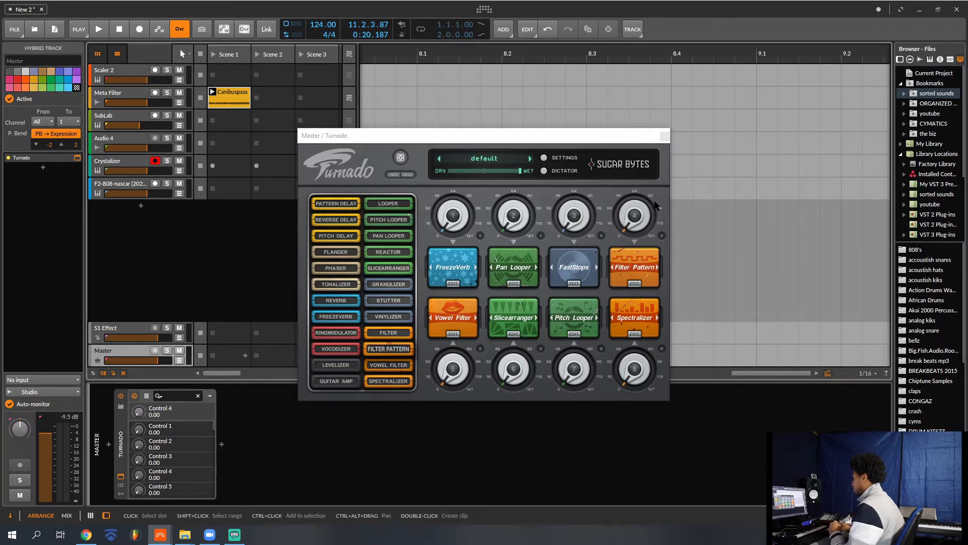
{"action": "left_click", "coordinate": [665, 135]}
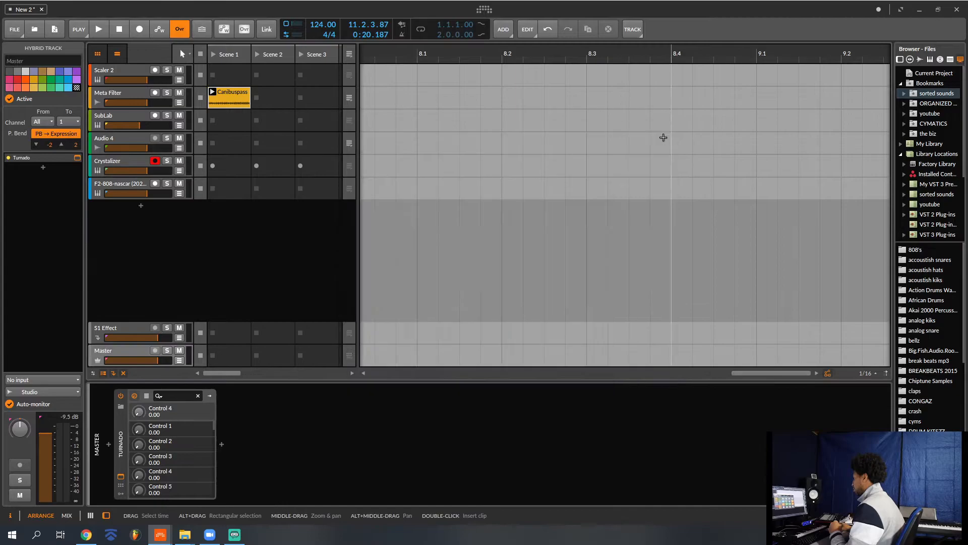
{"action": "left_click", "coordinate": [121, 477]}
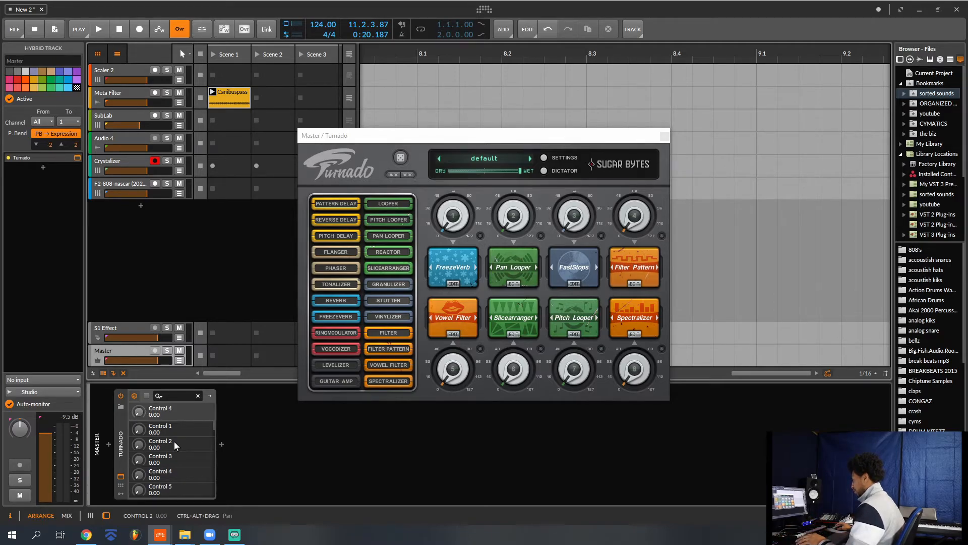
- Play the clip while sweeping Turnado's effect knobs, including Vowel Filter, Spectralizer, FastStops, Pan Looper and FreezeVerb, and stop playback
{"action": "key", "text": "space"}
{"action": "left_click_drag", "start_coordinate": [445, 374], "coordinate": [569, 422]}
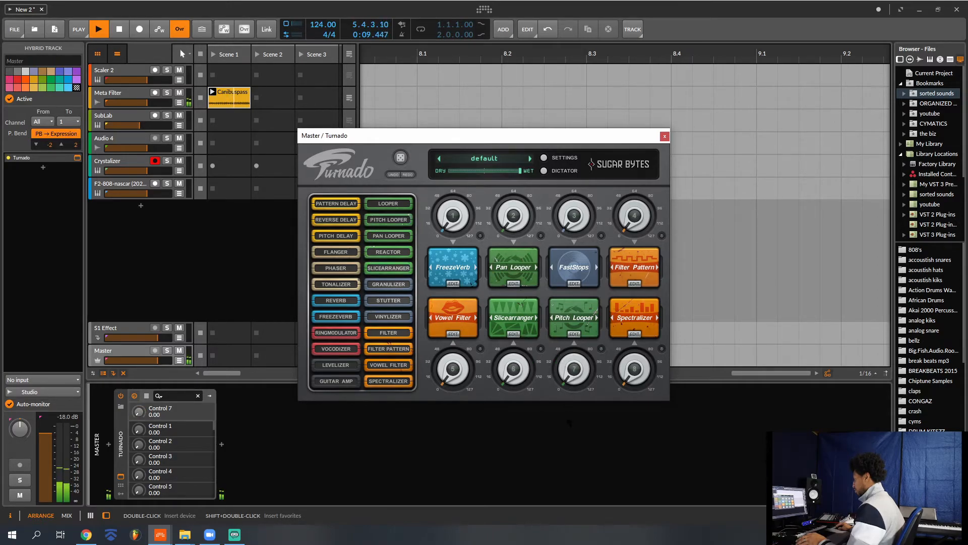
{"action": "left_click_drag", "start_coordinate": [630, 375], "coordinate": [638, 461]}
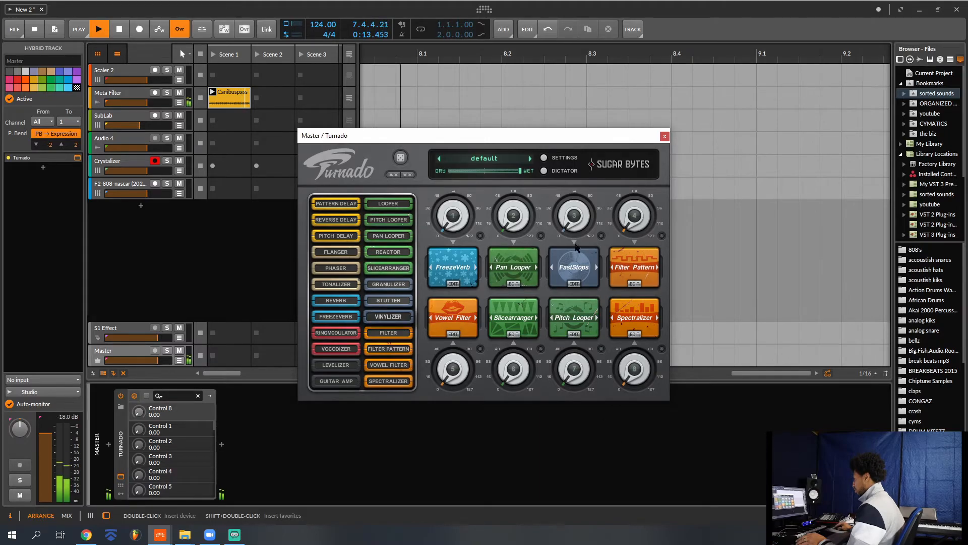
{"action": "left_click_drag", "start_coordinate": [574, 222], "coordinate": [635, 242]}
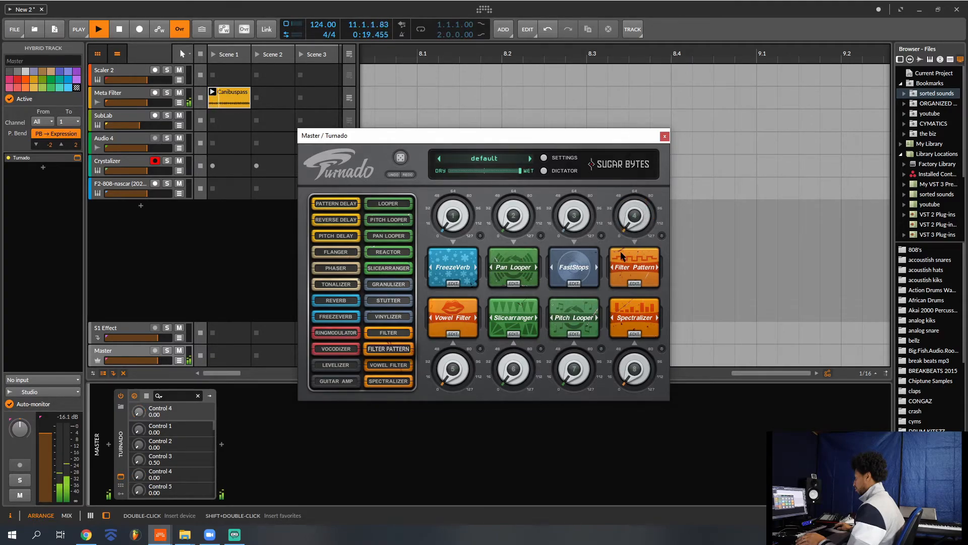
{"action": "mouse_move", "coordinate": [511, 235]}
{"action": "left_mouse_down"}
{"action": "mouse_move", "coordinate": [504, 204]}
{"action": "mouse_move", "coordinate": [506, 242]}
{"action": "left_mouse_up"}
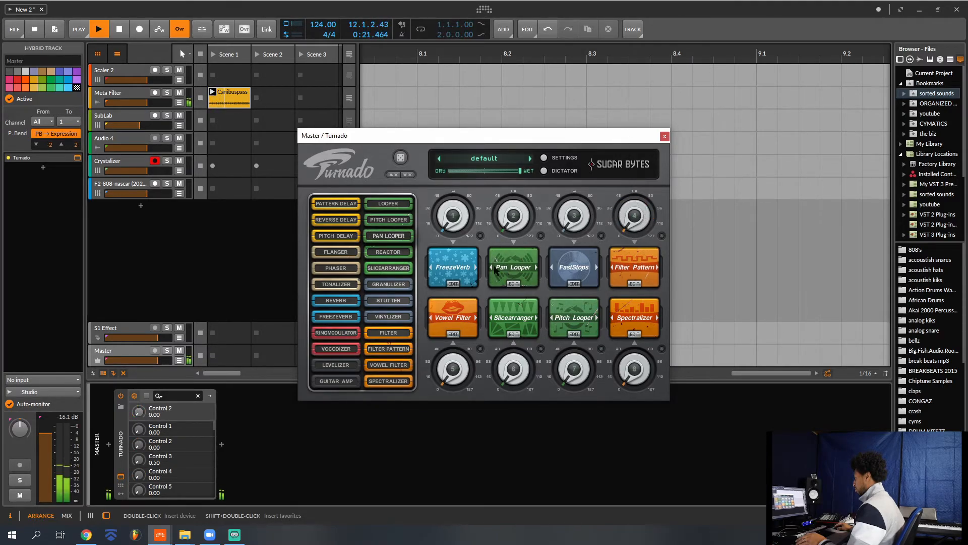
{"action": "left_click_drag", "start_coordinate": [453, 227], "coordinate": [465, 440]}
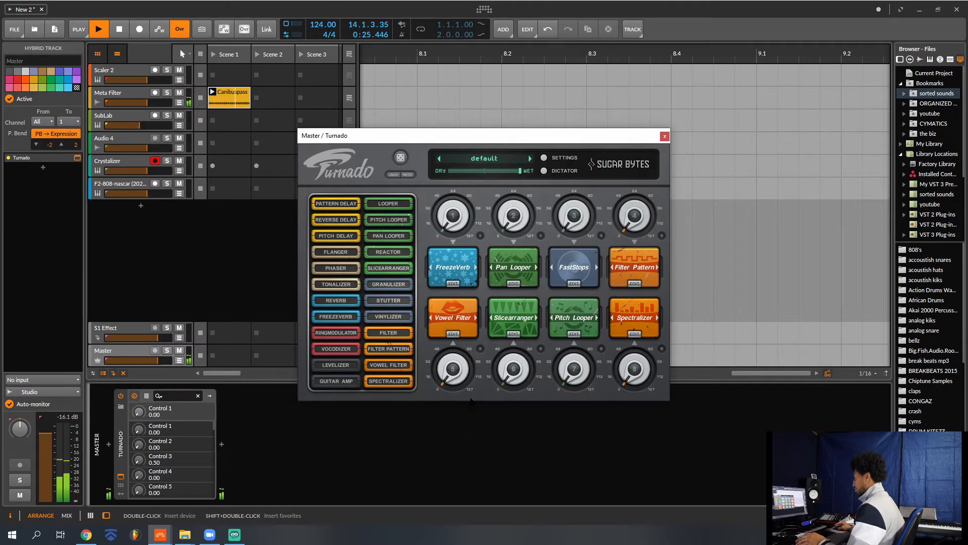
{"action": "key", "text": "space"}
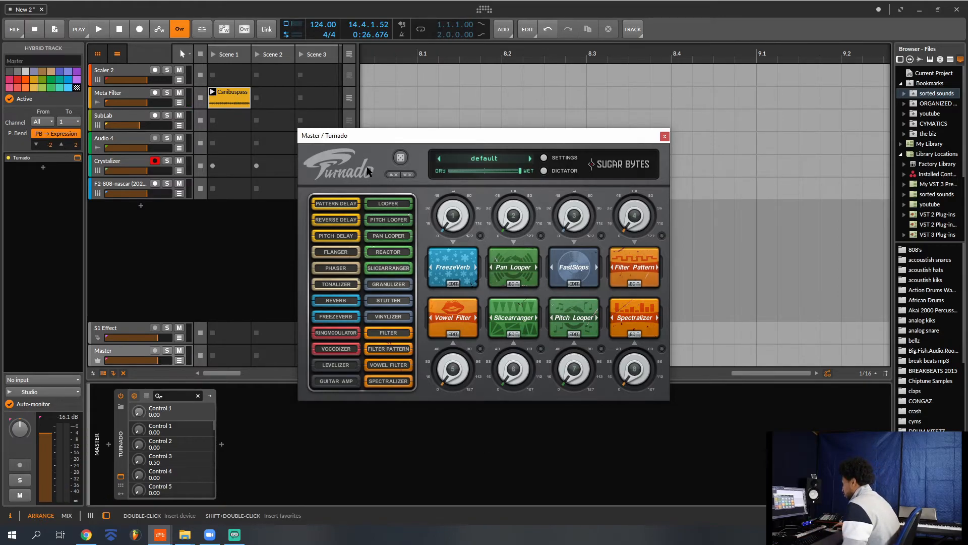
- Randomize Turnado's eight effects, play the clip while sweeping effect knobs 1 to 4, and stop playback
{"action": "left_click", "coordinate": [401, 158]}
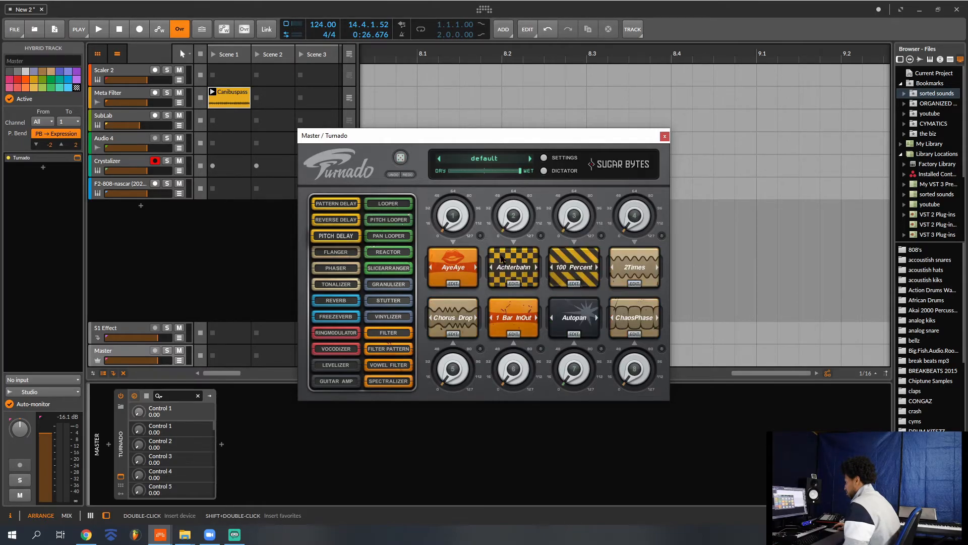
{"action": "key", "text": "space"}
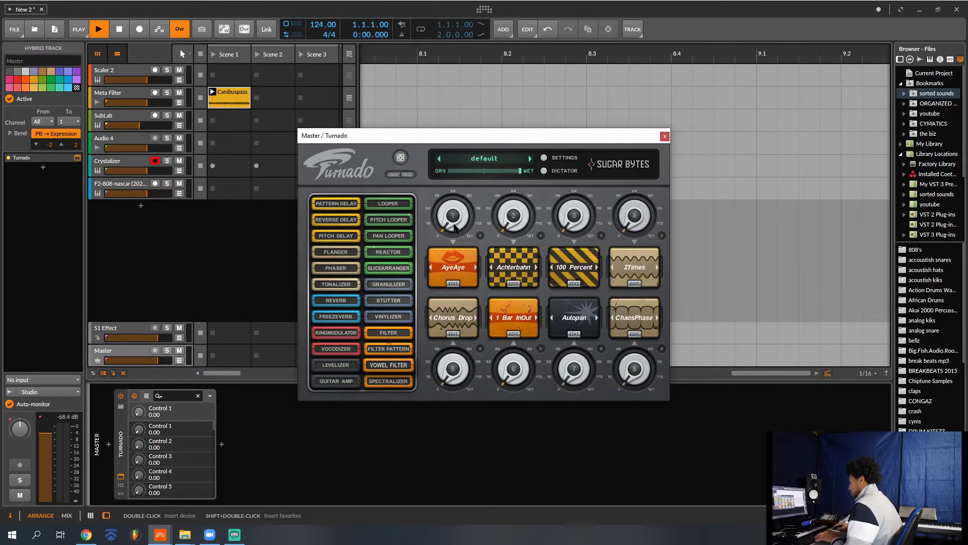
{"action": "left_click_drag", "start_coordinate": [454, 225], "coordinate": [454, 138]}
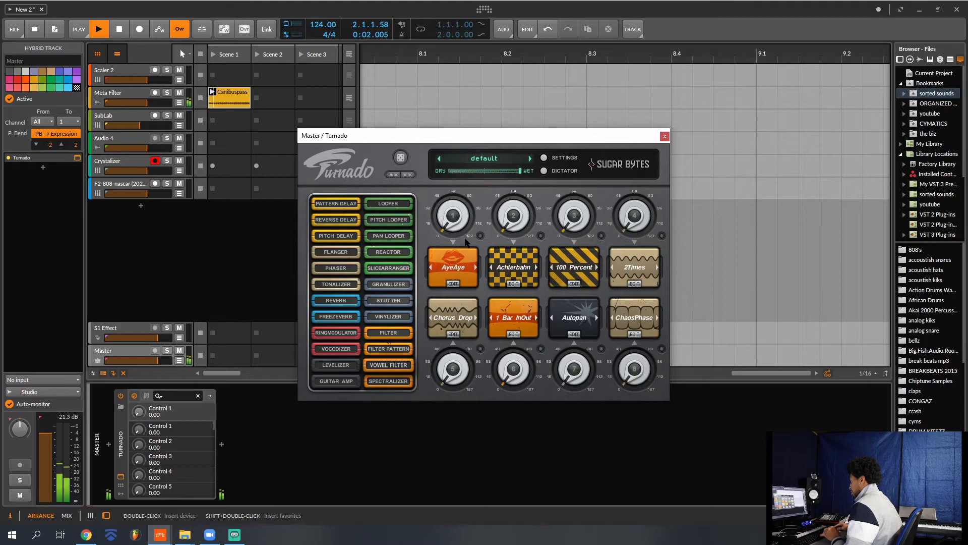
{"action": "left_click_drag", "start_coordinate": [507, 225], "coordinate": [511, 118]}
{"action": "left_click_drag", "start_coordinate": [574, 218], "coordinate": [573, 132]}
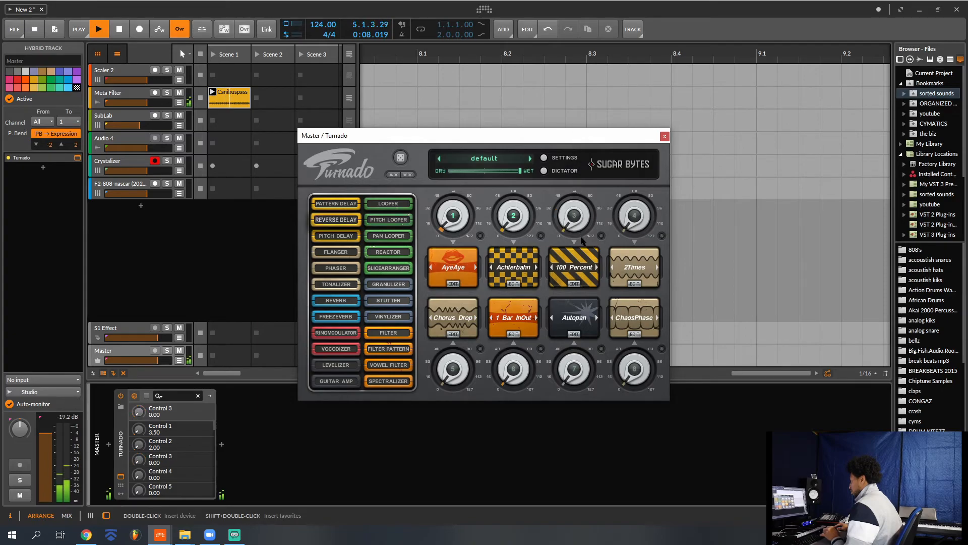
{"action": "left_click_drag", "start_coordinate": [616, 231], "coordinate": [625, 171]}
{"action": "key", "text": "space"}
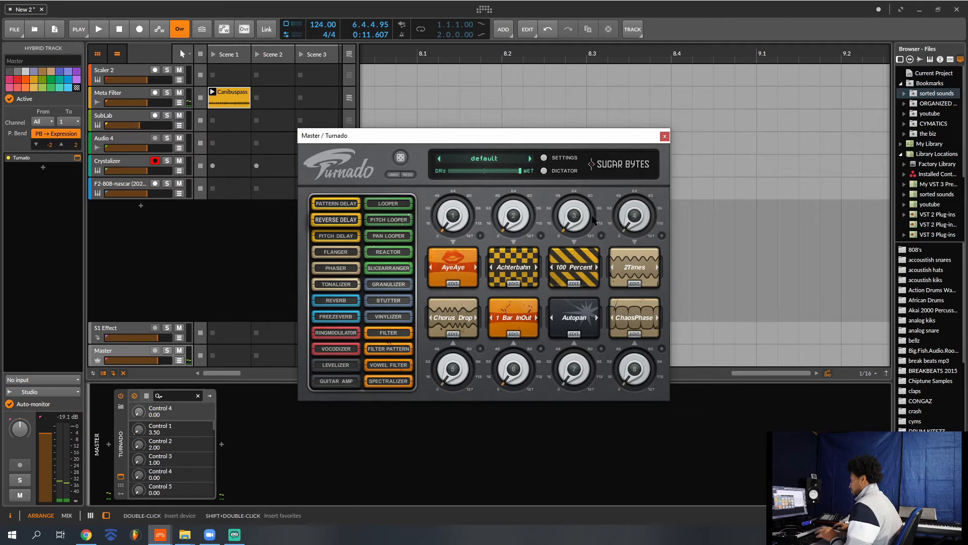
- Show Turnado's Dictator, play the clip while moving its master fader across all eight effects, and stop playback
{"action": "left_click", "coordinate": [544, 171]}
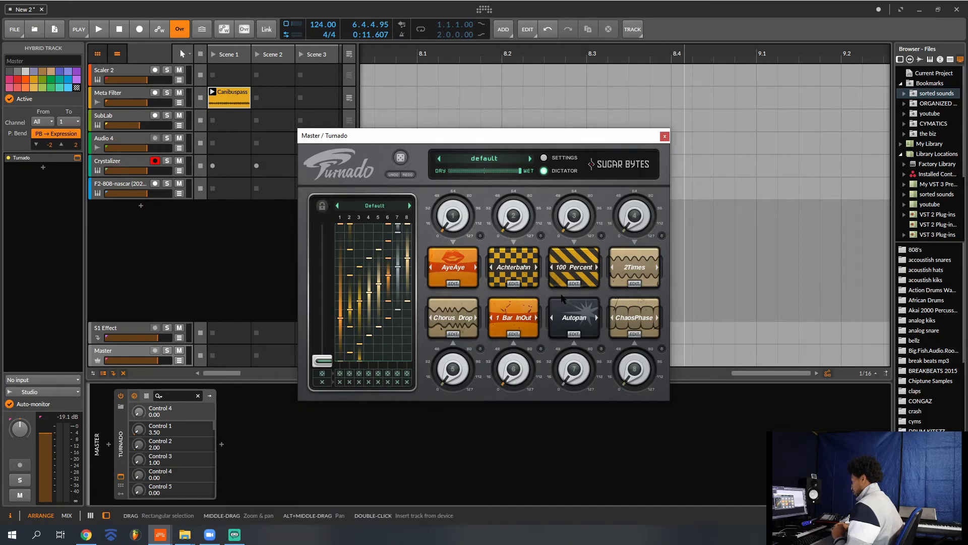
{"action": "mouse_move", "coordinate": [327, 363]}
{"action": "left_mouse_down"}
{"action": "mouse_move", "coordinate": [324, 258]}
{"action": "mouse_move", "coordinate": [351, 202]}
{"action": "mouse_move", "coordinate": [334, 381]}
{"action": "left_mouse_up"}
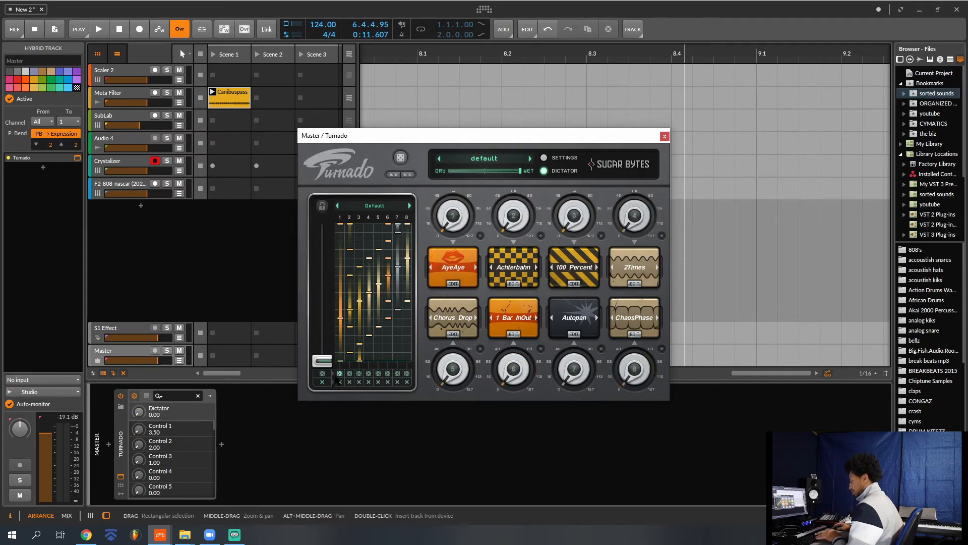
{"action": "key", "text": "space"}
{"action": "mouse_move", "coordinate": [329, 369]}
{"action": "left_mouse_down"}
{"action": "mouse_move", "coordinate": [334, 227]}
{"action": "mouse_move", "coordinate": [333, 362]}
{"action": "left_mouse_up"}
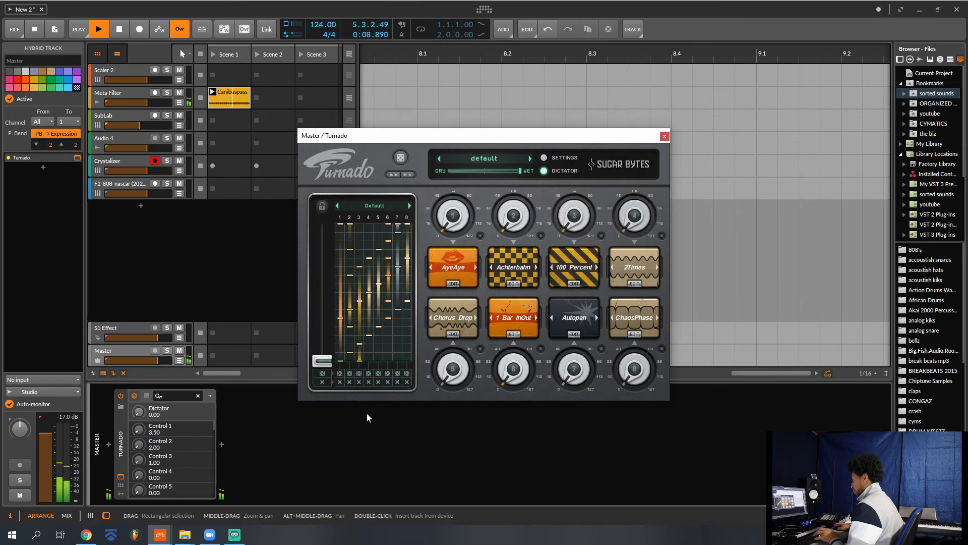
{"action": "key", "text": "space"}
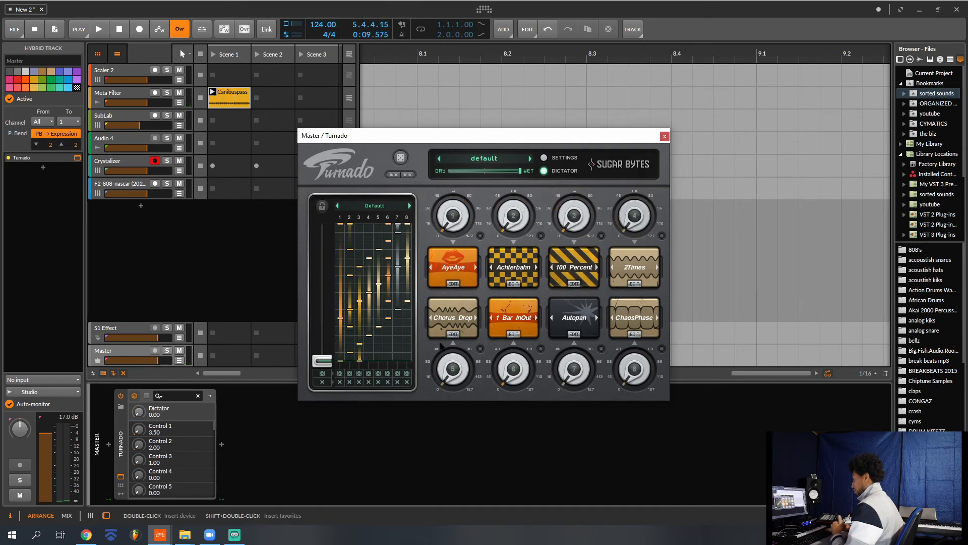